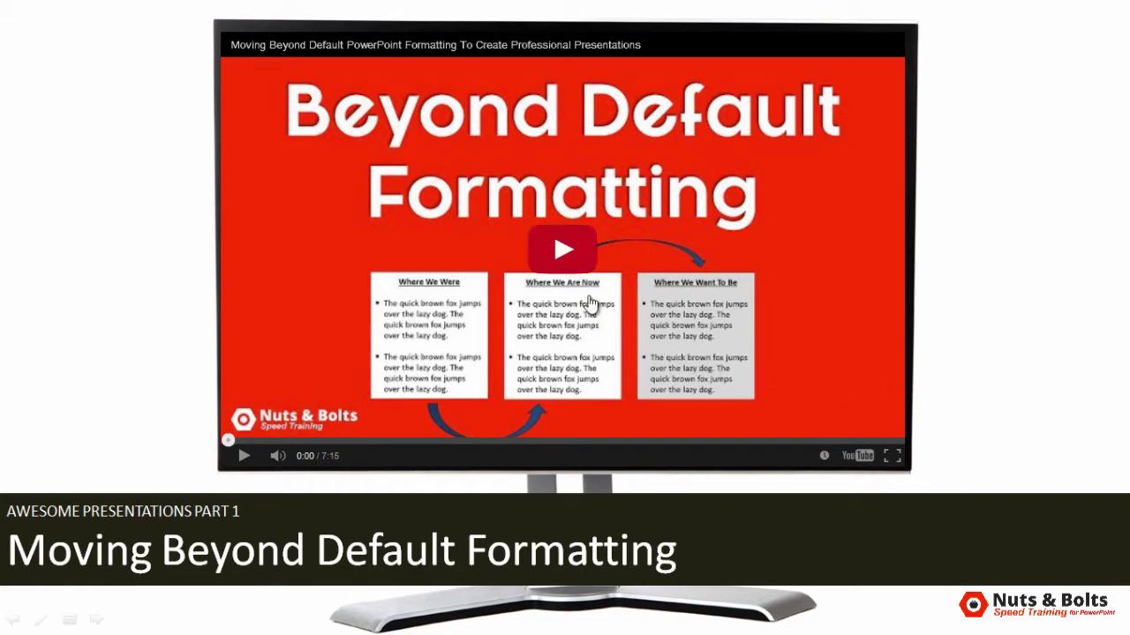
- Run through the slide show, briefly playing and pausing the embedded videos on slides 1 and 2, and exit at slide 3
{"action": "left_click", "coordinate": [563, 251]}
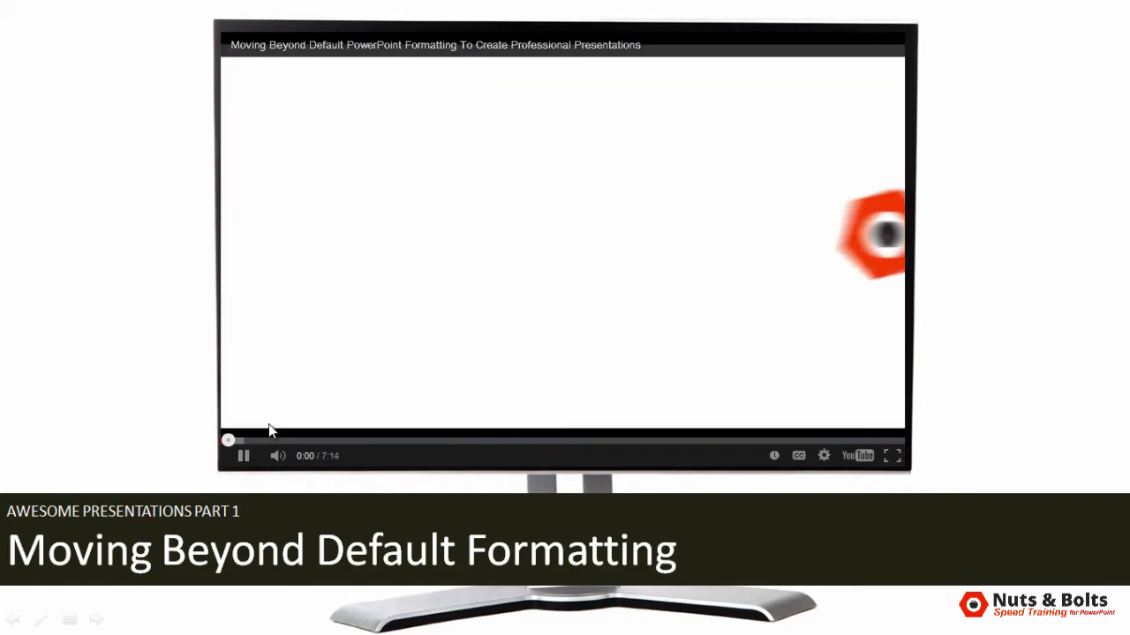
{"action": "left_click", "coordinate": [243, 455]}
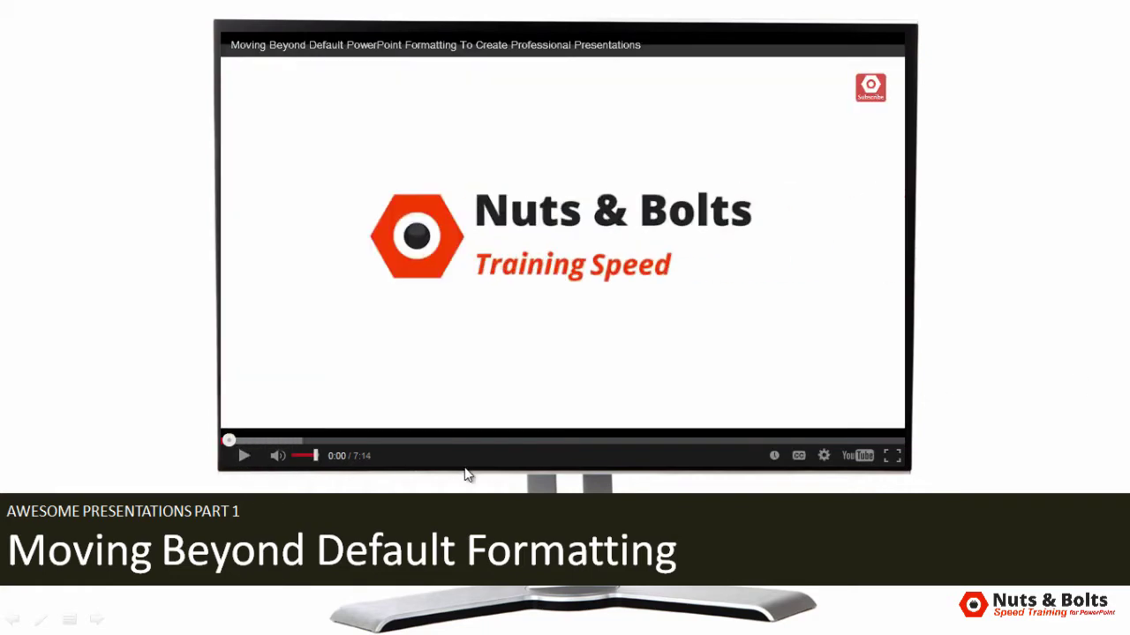
{"action": "left_click", "coordinate": [1037, 340]}
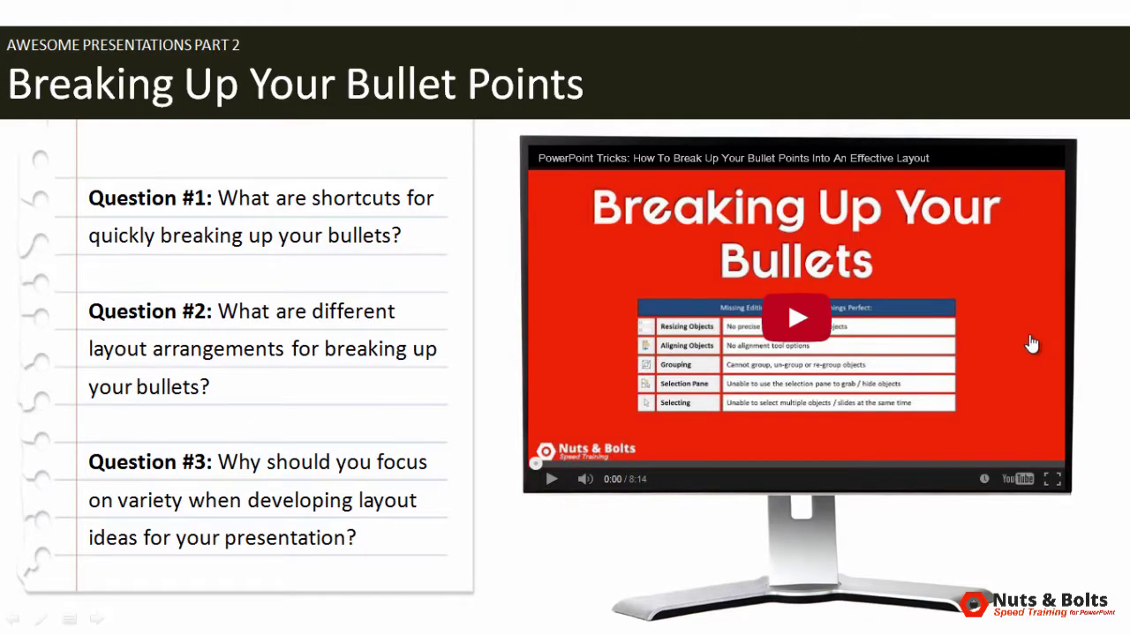
{"action": "left_click", "coordinate": [797, 316]}
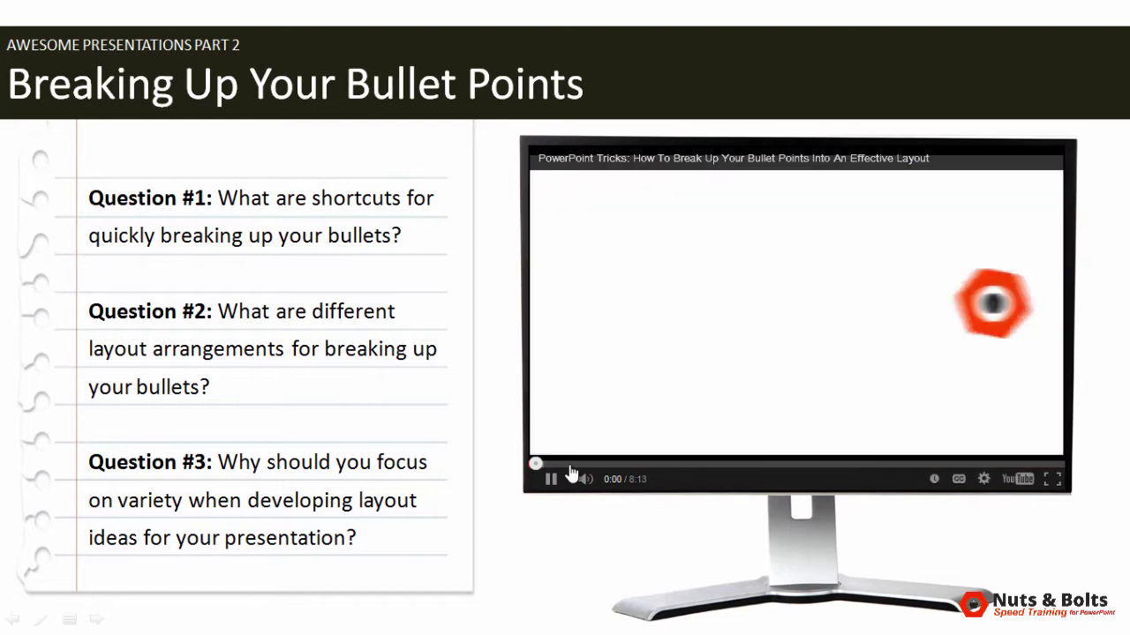
{"action": "left_click", "coordinate": [550, 479]}
{"action": "left_click", "coordinate": [1115, 426]}
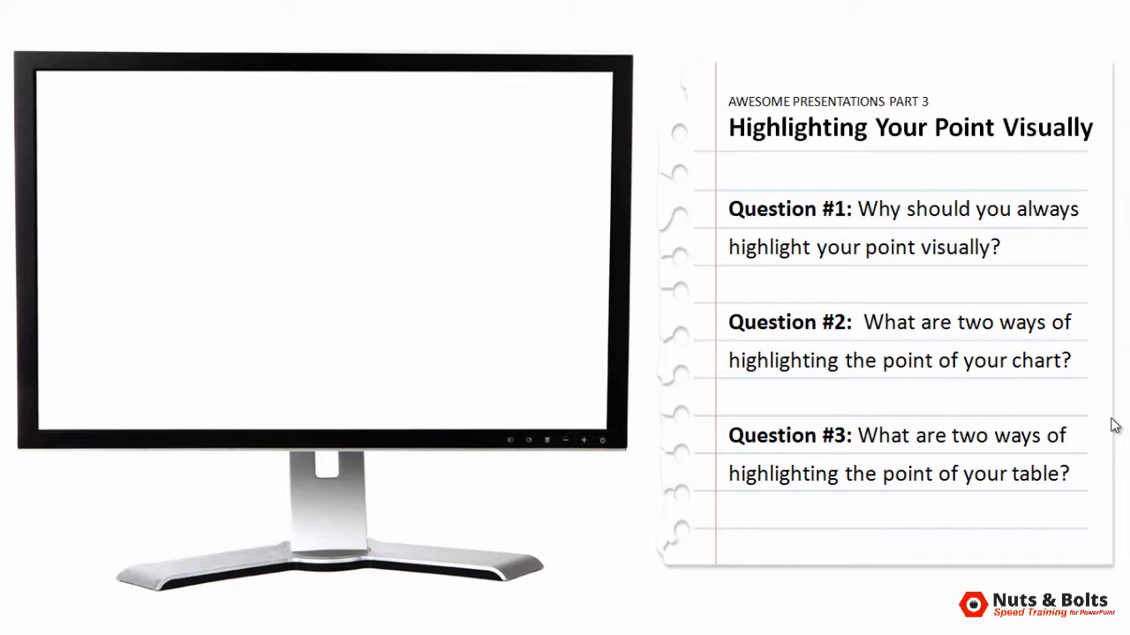
{"action": "key", "text": "Escape"}
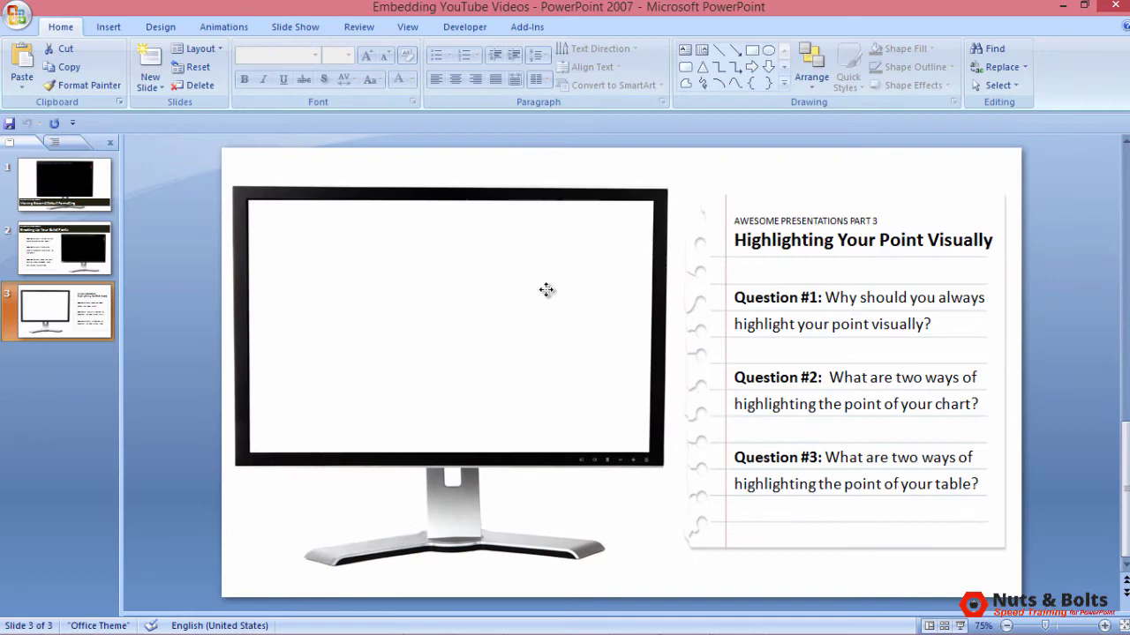
{"action": "left_click_drag", "start_coordinate": [545, 291], "coordinate": [388, 256]}
{"action": "key", "text": "ctrl+z"}
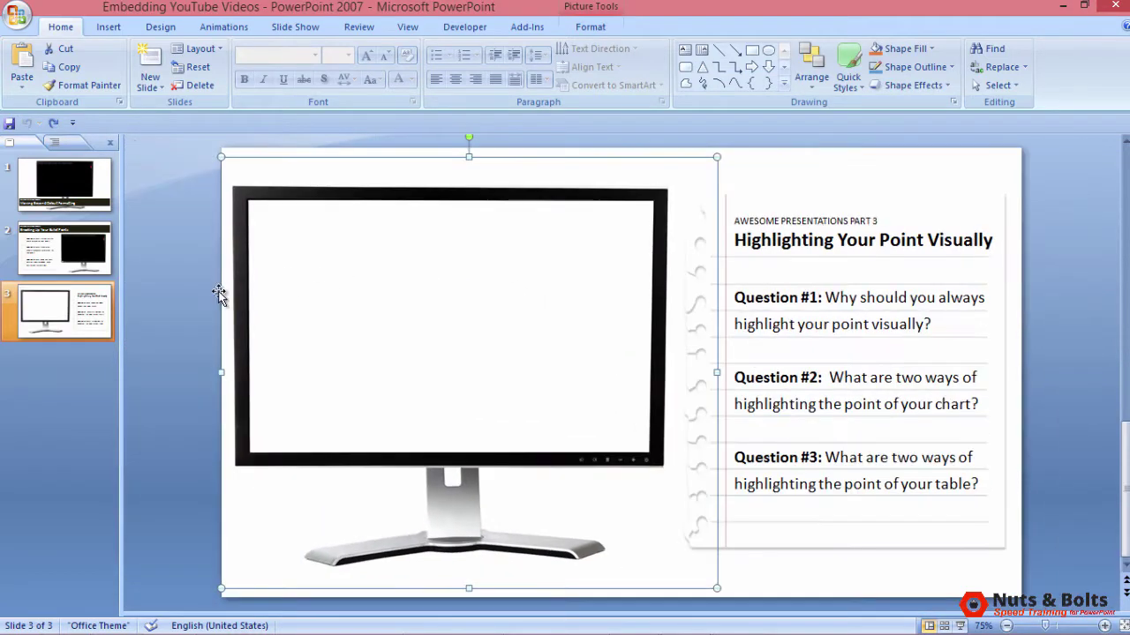
{"action": "left_click", "coordinate": [188, 304]}
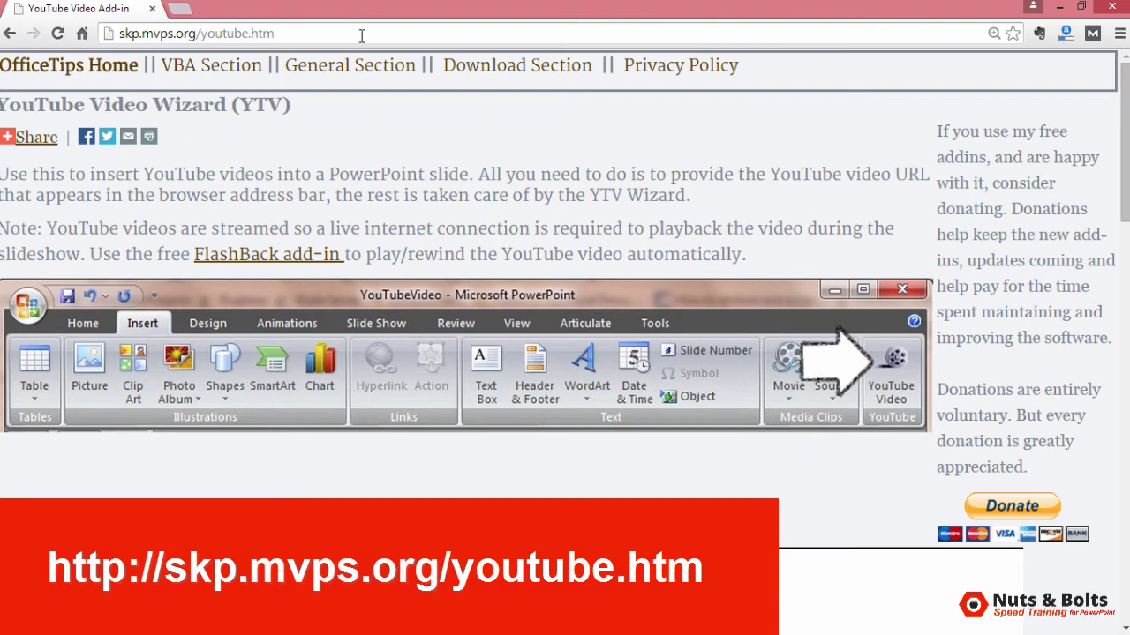
- Download the PowerPoint 2007/2010 version of the YouTube Video Wizard add-in from skp.mvps.org/youtube.htm in the browser
{"action": "left_click", "coordinate": [361, 35]}
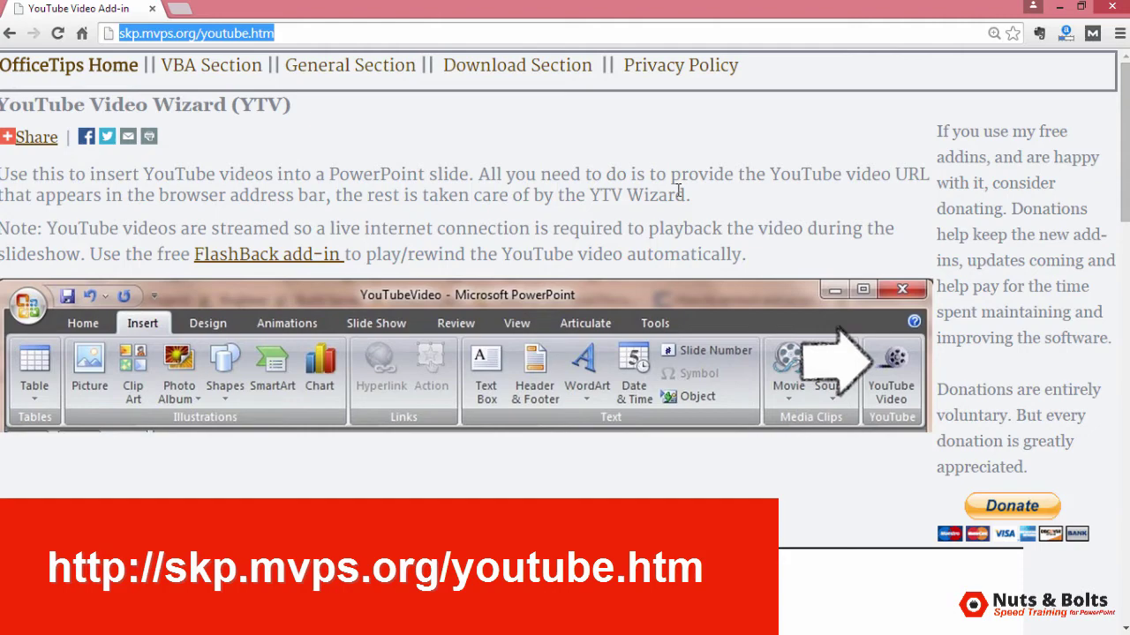
{"action": "scroll", "coordinate": [679, 191], "scroll_direction": "down", "scroll_amount": 4}
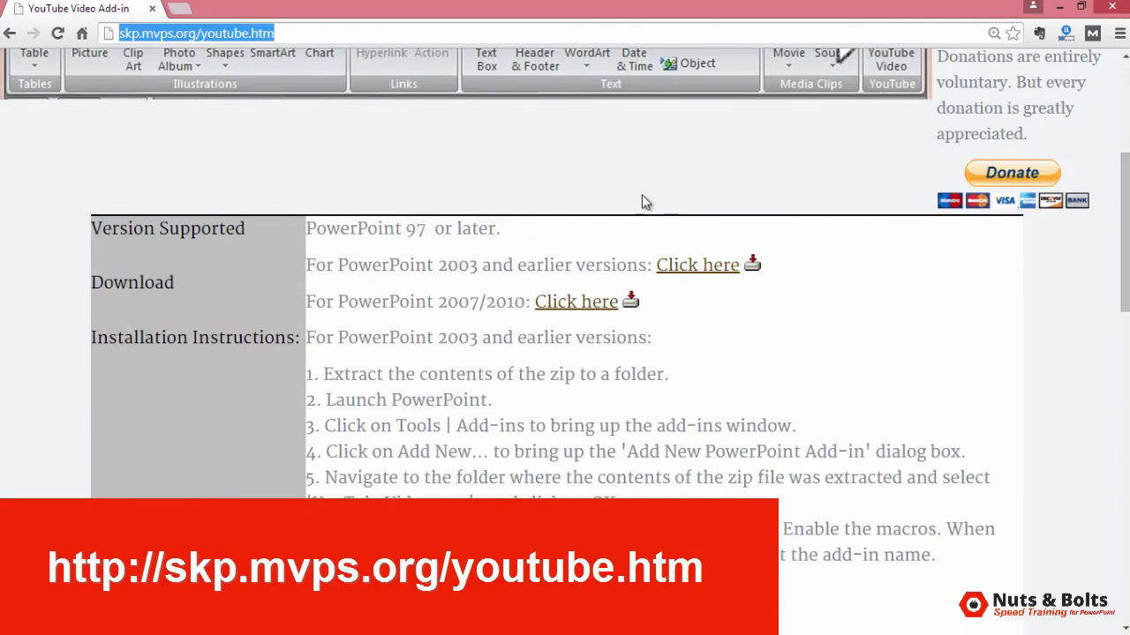
{"action": "left_click_drag", "start_coordinate": [315, 302], "coordinate": [519, 302]}
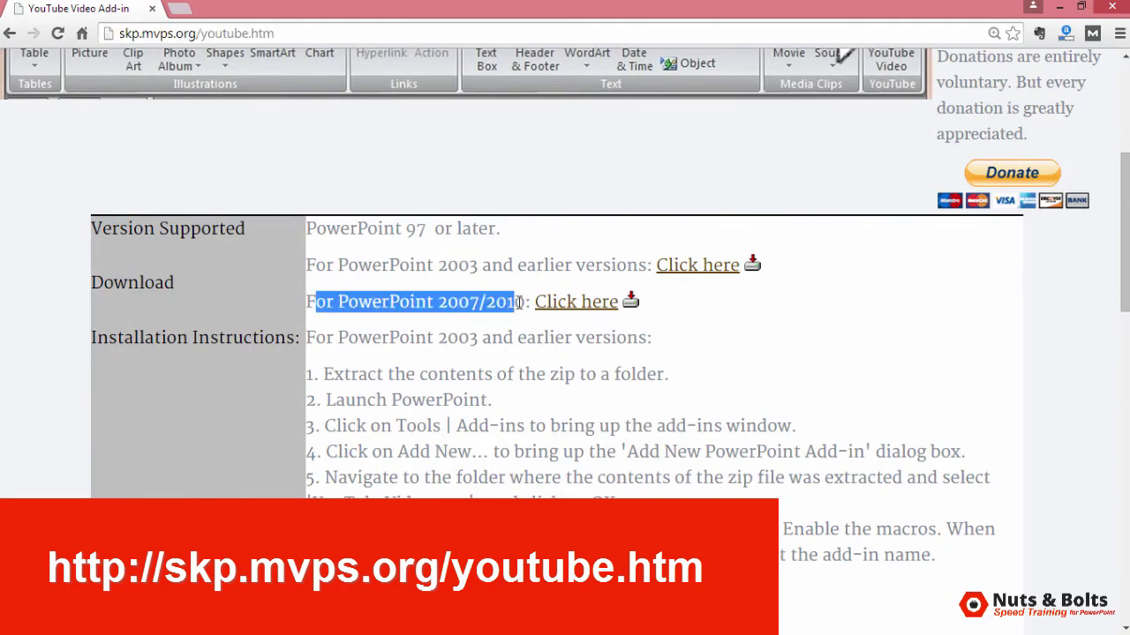
{"action": "left_click", "coordinate": [585, 313]}
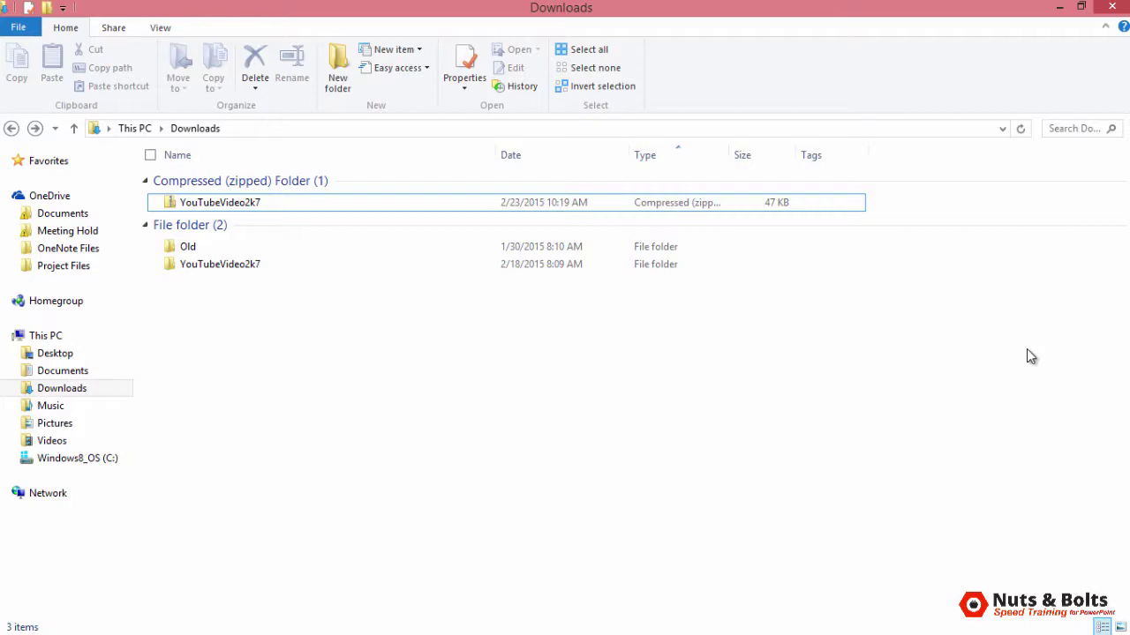
- Copy the YouTubeVideo2k7 PowerPoint add-in file from the extracted YouTubeVideo2k7 folder in Downloads
{"action": "left_click", "coordinate": [176, 205]}
{"action": "right_click", "coordinate": [267, 312]}
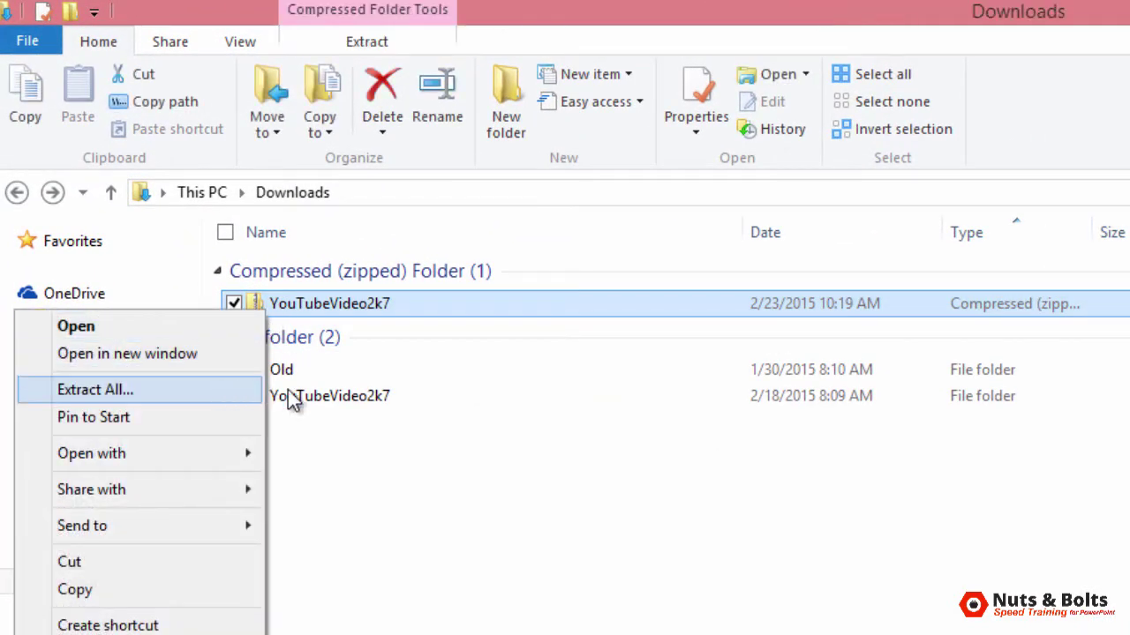
{"action": "left_click", "coordinate": [378, 474]}
{"action": "double_click", "coordinate": [315, 394]}
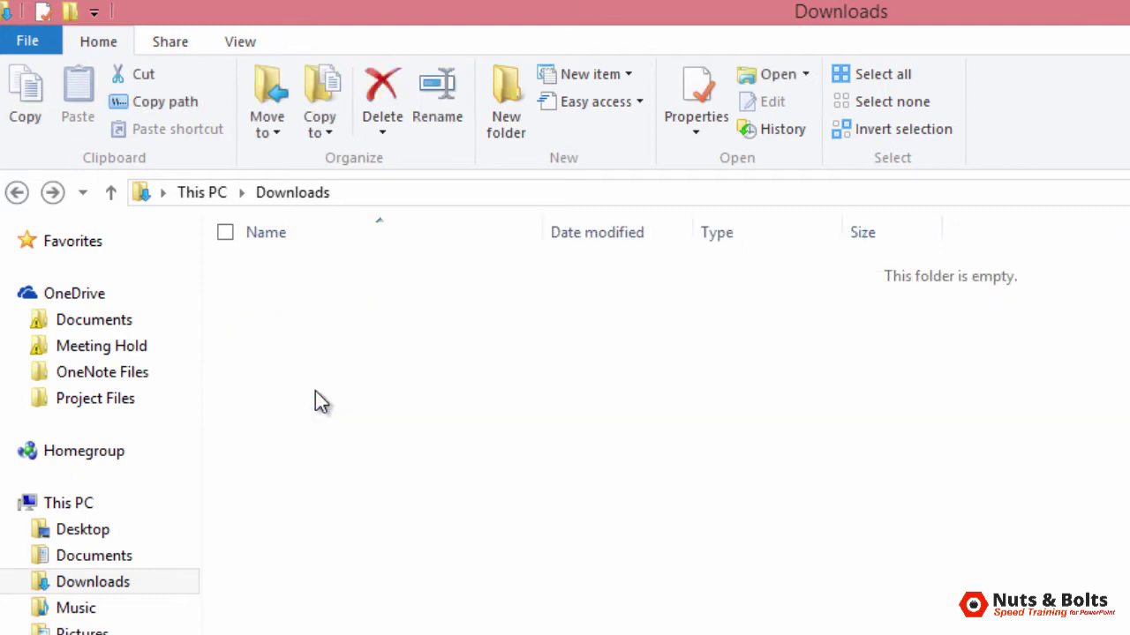
{"action": "left_click", "coordinate": [333, 336]}
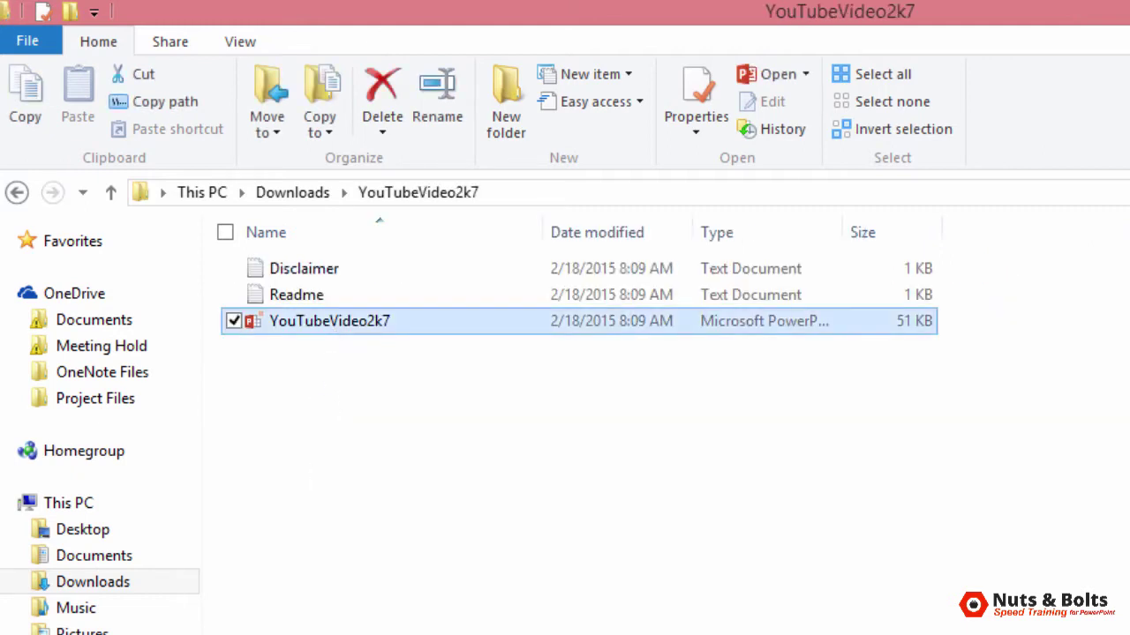
{"action": "key", "text": "ctrl+c"}
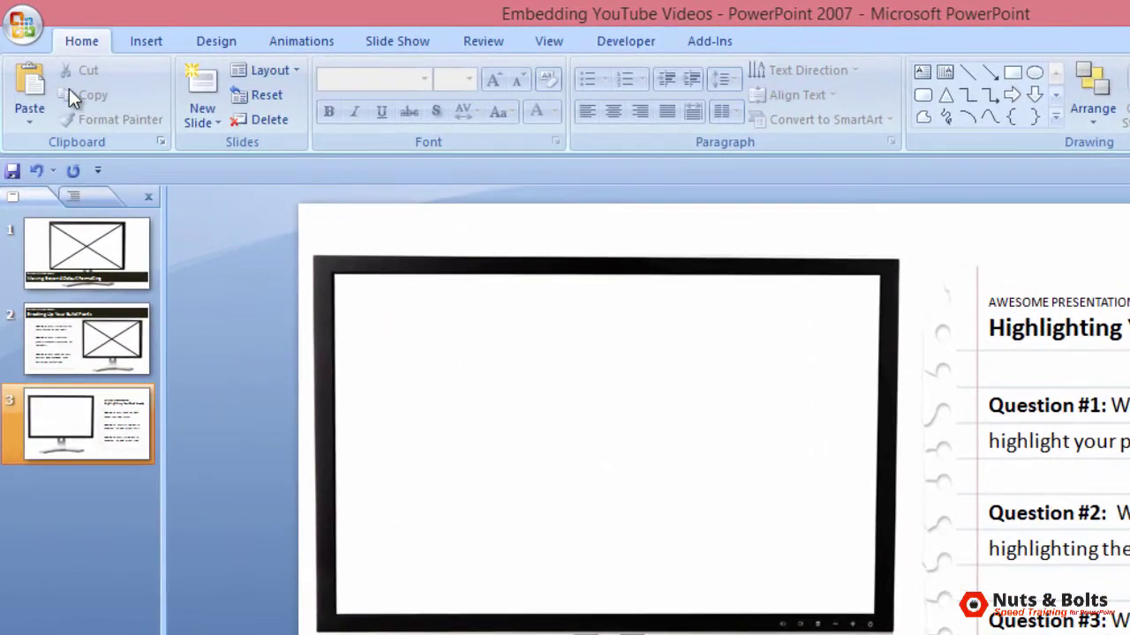
- Switch to PowerPoint and open the Add-Ins manager for PowerPoint Add-ins from the program options
{"action": "left_click", "coordinate": [21, 24]}
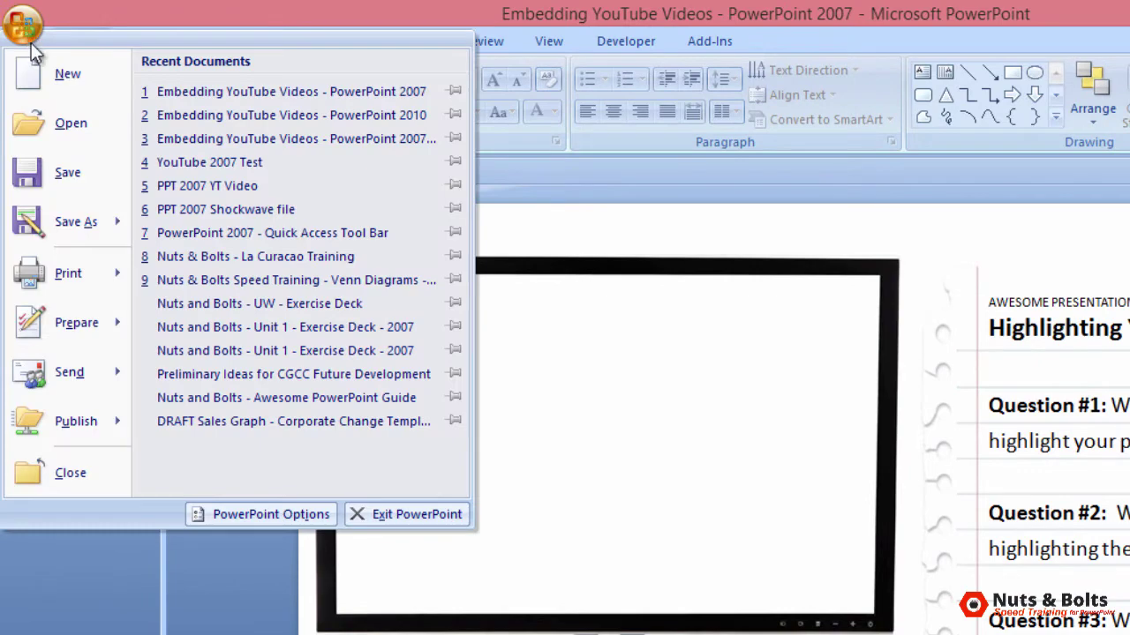
{"action": "left_click", "coordinate": [231, 512]}
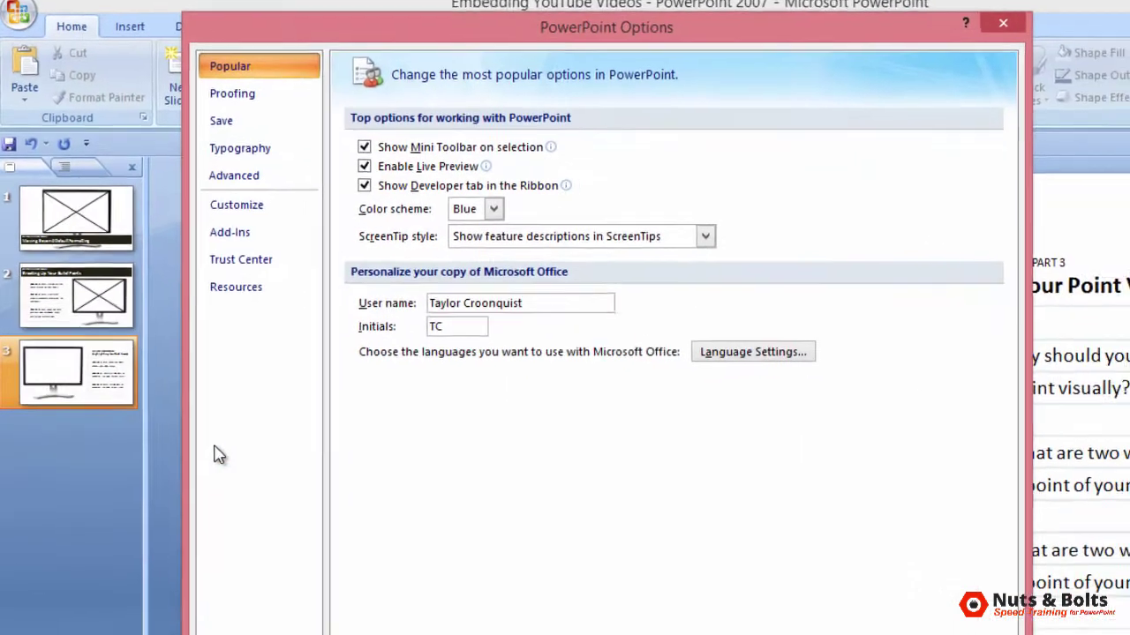
{"action": "left_click", "coordinate": [289, 232]}
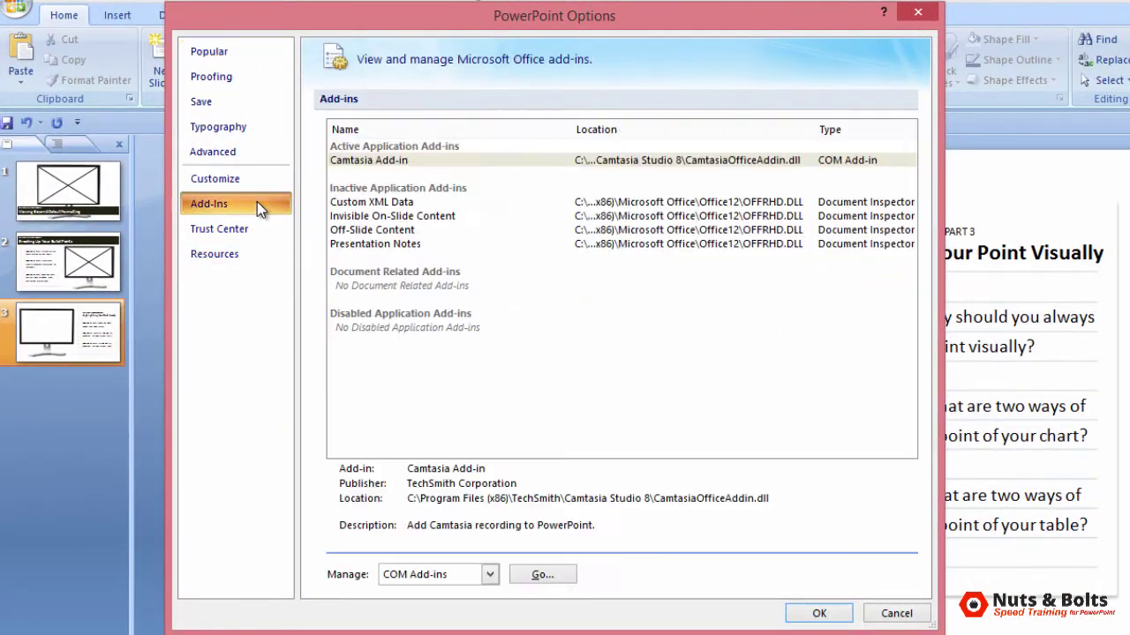
{"action": "left_click", "coordinate": [489, 575]}
{"action": "left_click", "coordinate": [486, 610]}
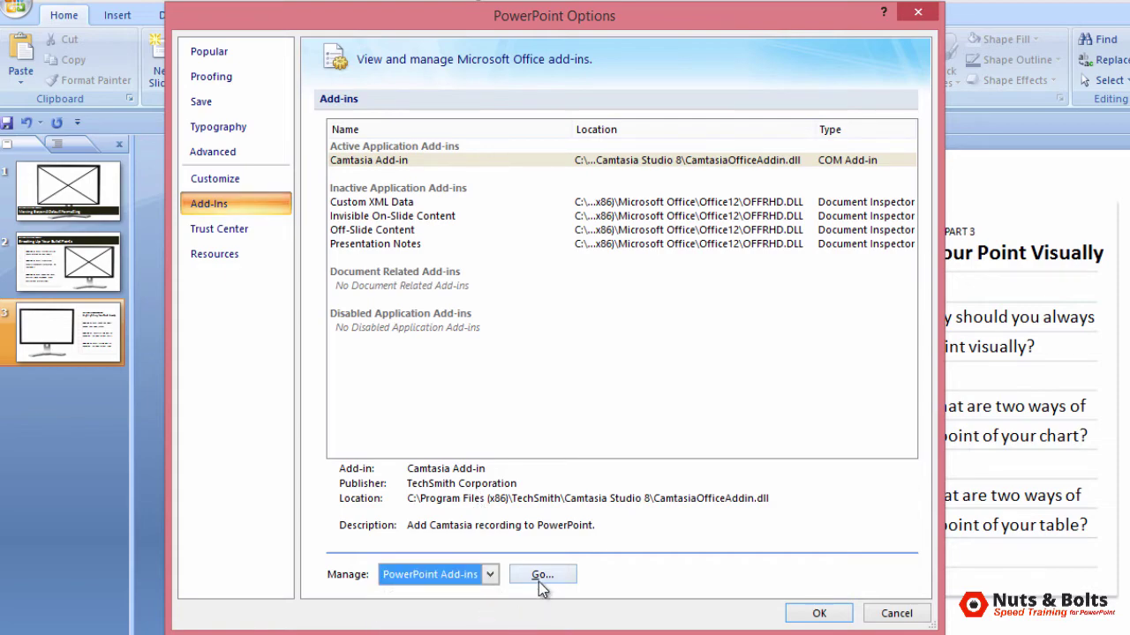
{"action": "left_click", "coordinate": [540, 577]}
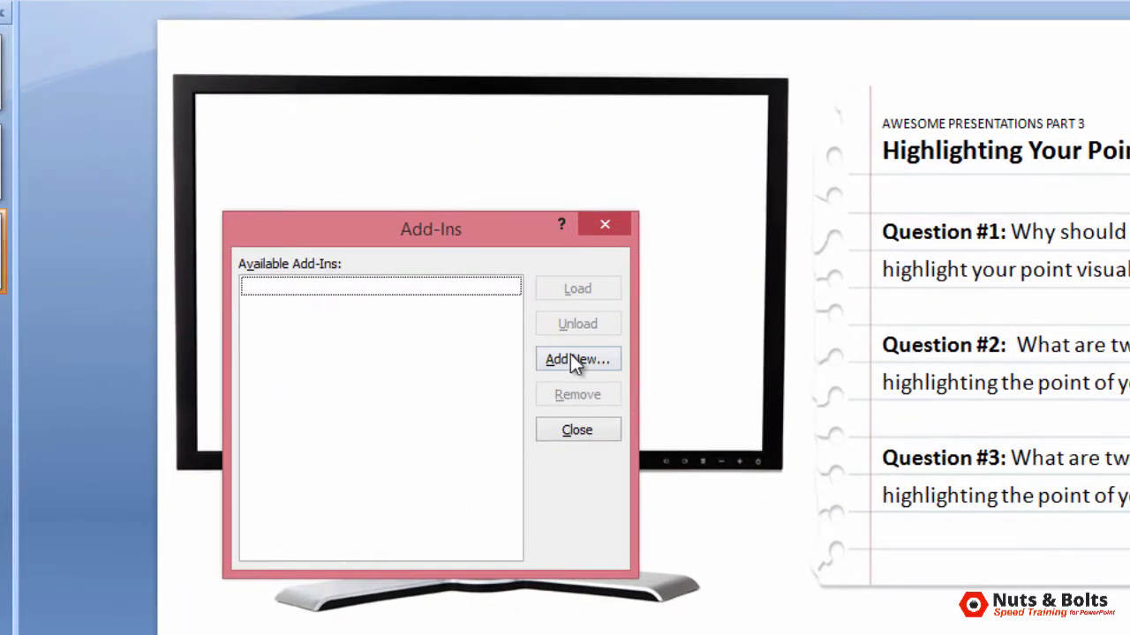
- Add the YouTubeVideo2k7 add-in from the AddIns folder with its macros enabled, and show the insert commands
{"action": "left_click", "coordinate": [572, 358]}
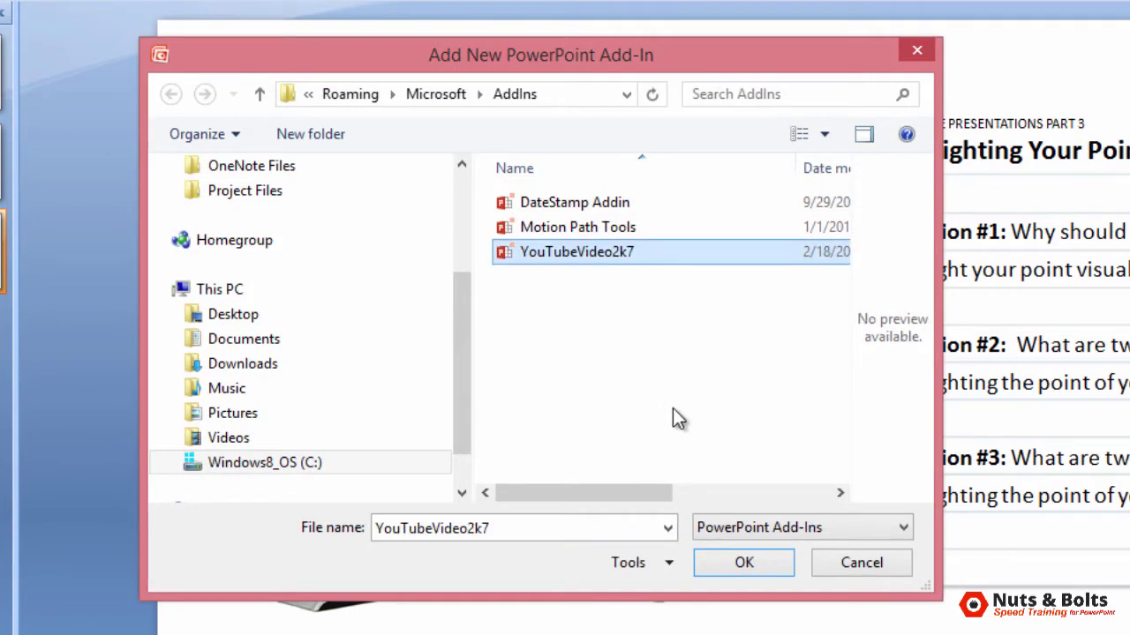
{"action": "left_click", "coordinate": [720, 560]}
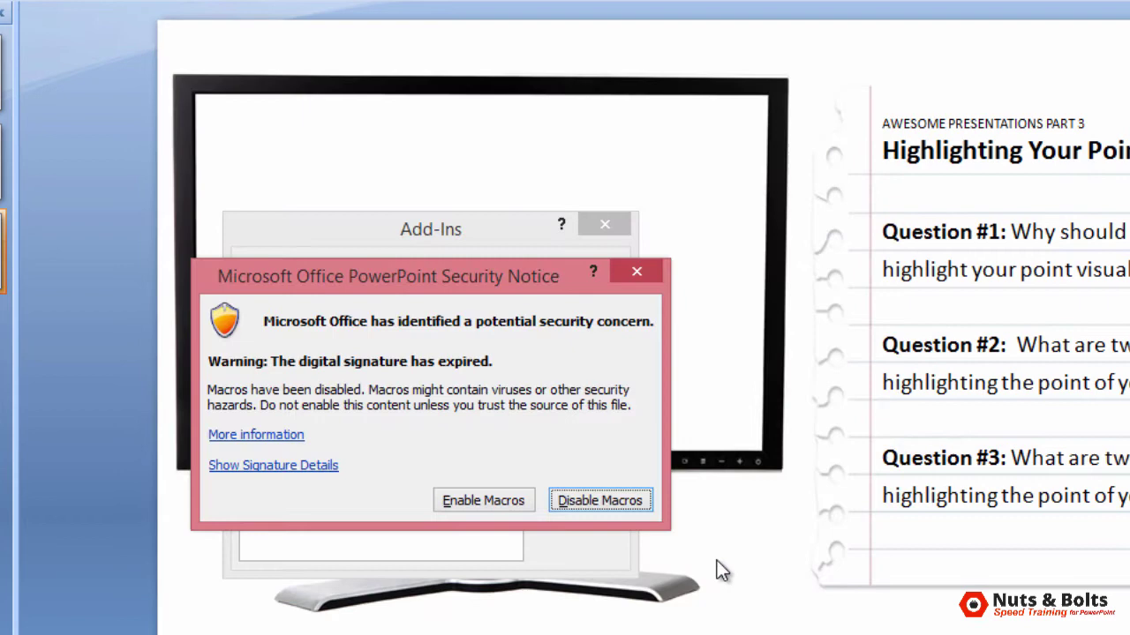
{"action": "left_click", "coordinate": [477, 501]}
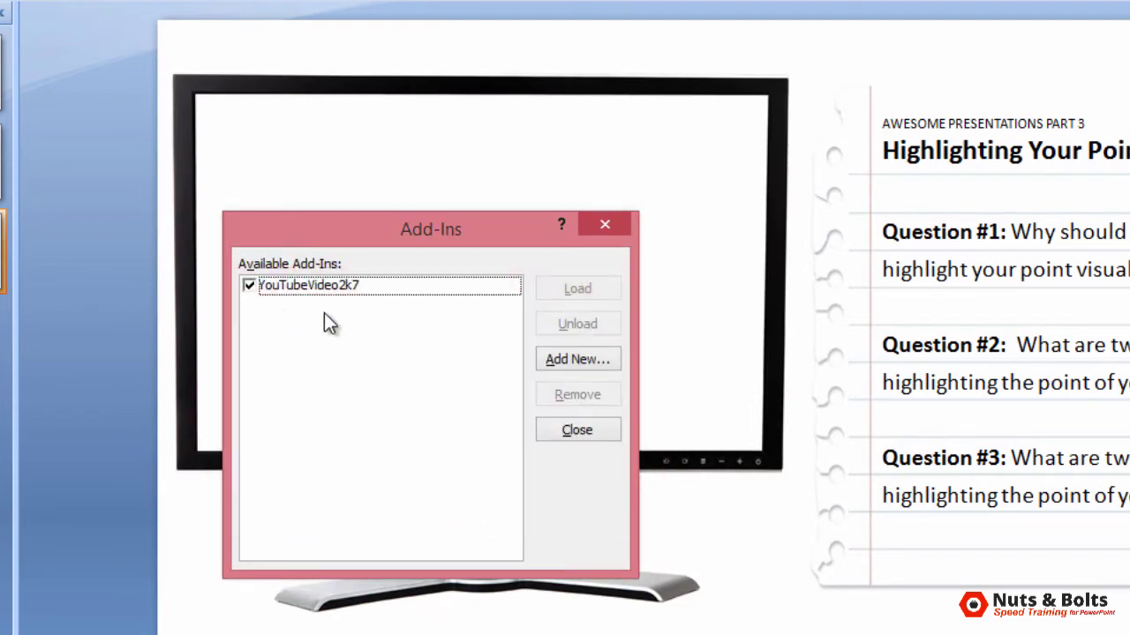
{"action": "left_click", "coordinate": [577, 430]}
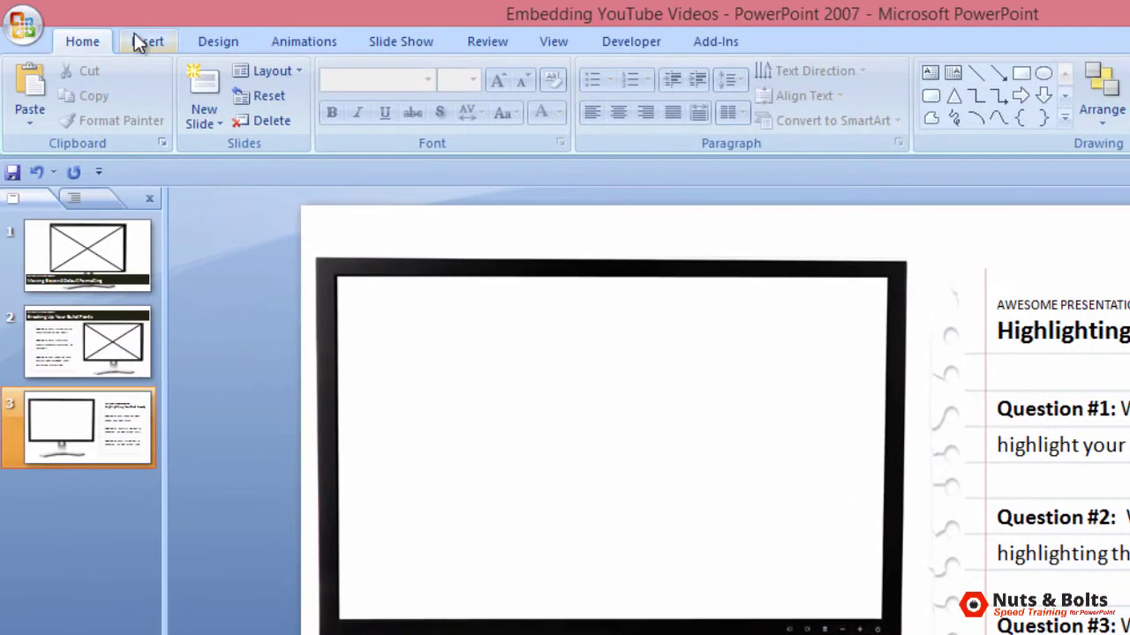
{"action": "left_click", "coordinate": [140, 40]}
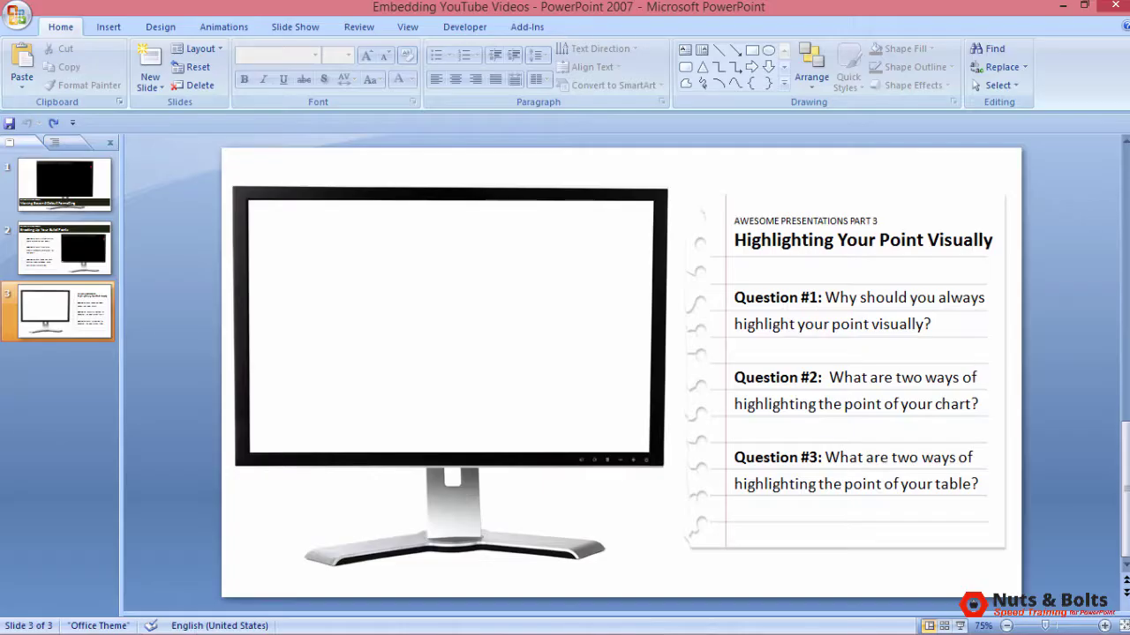
- Switch to the browser and copy the full address of the YouTube video about highlighting your point visually
{"action": "key", "text": "alt+Tab"}
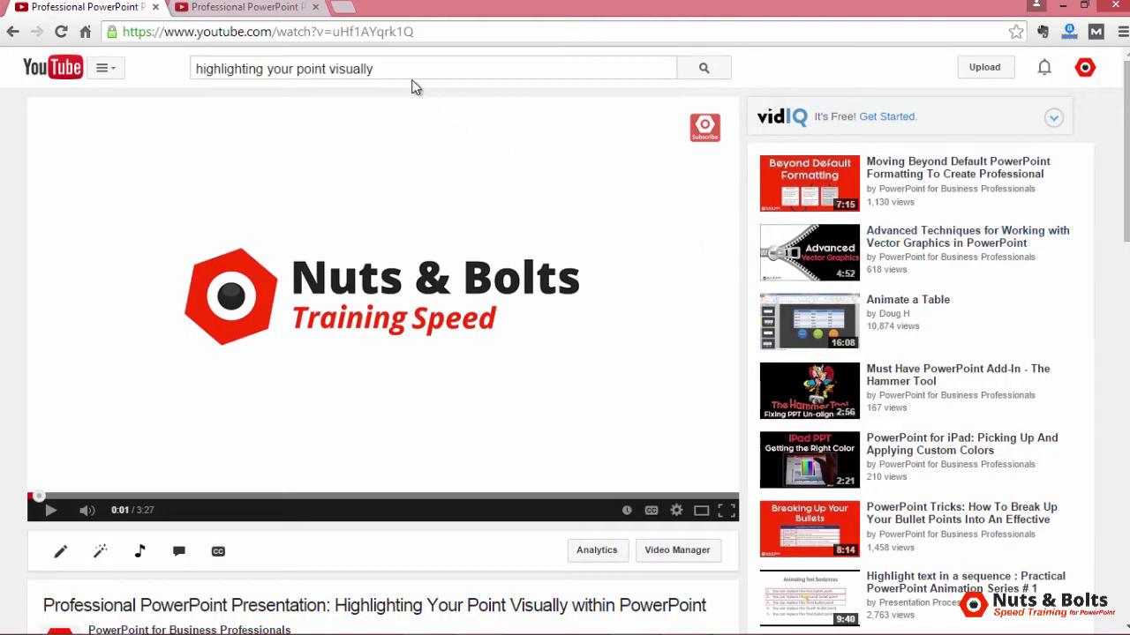
{"action": "left_click", "coordinate": [402, 71]}
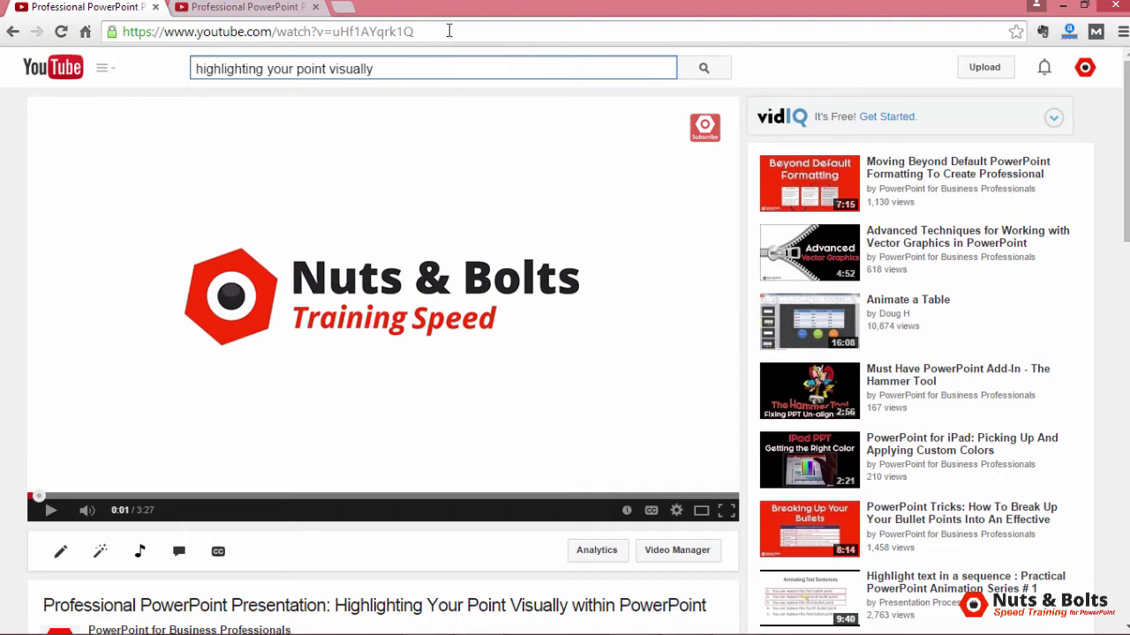
{"action": "left_click_drag", "start_coordinate": [445, 31], "coordinate": [121, 33]}
{"action": "key", "text": "ctrl+c"}
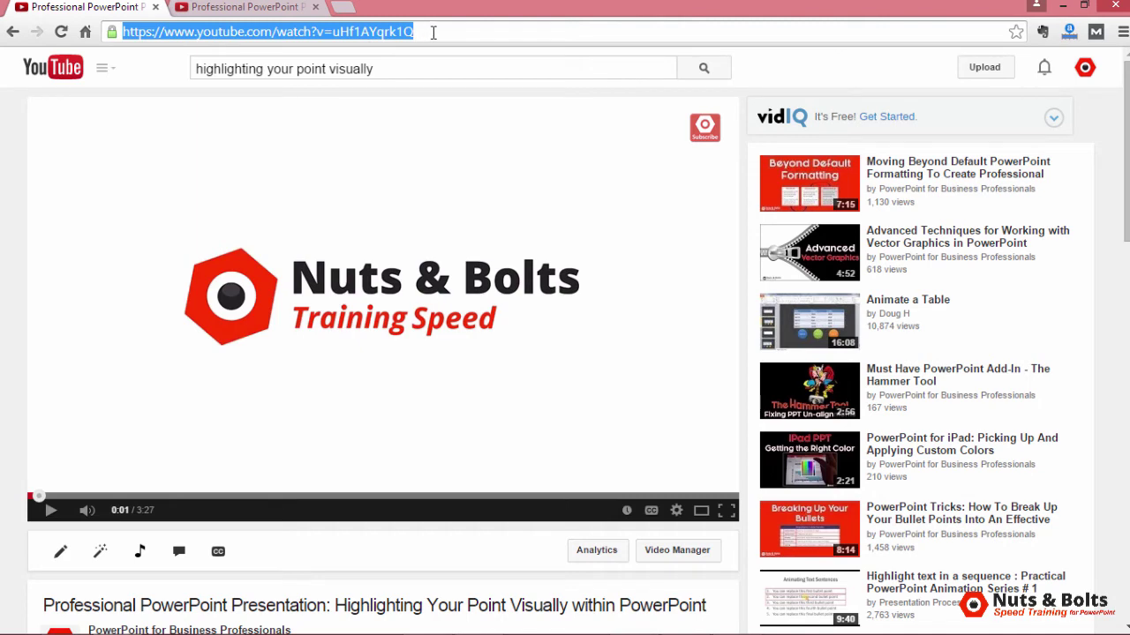
- Examine the extra index and list parameters in the playlist version of the video's address, and return to the standalone video page
{"action": "left_click", "coordinate": [247, 8]}
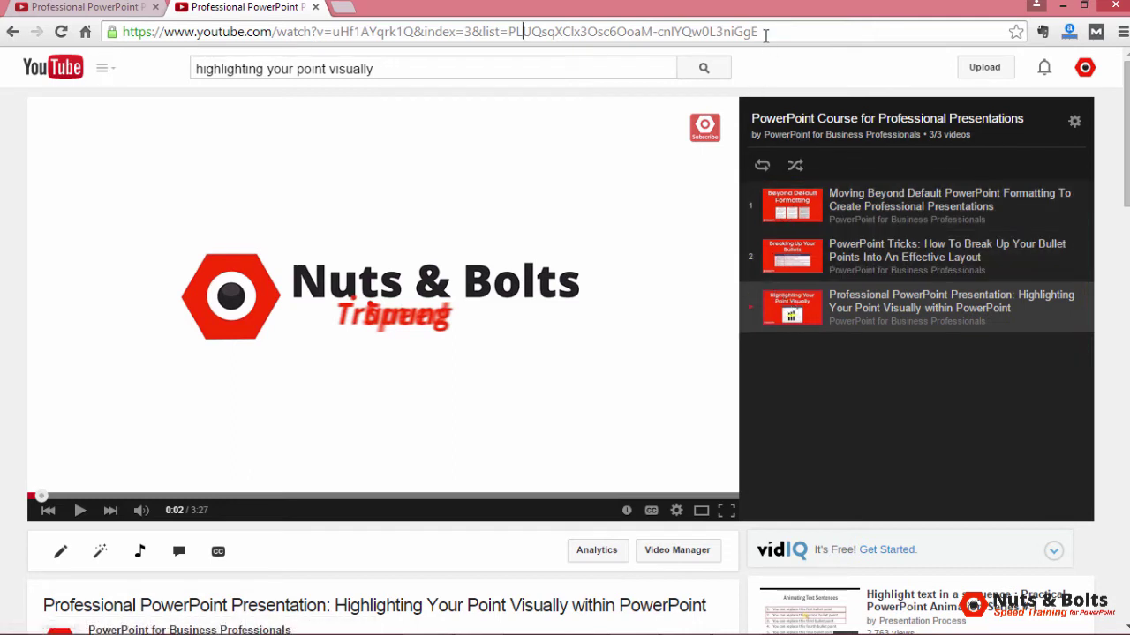
{"action": "left_click_drag", "start_coordinate": [762, 32], "coordinate": [405, 36]}
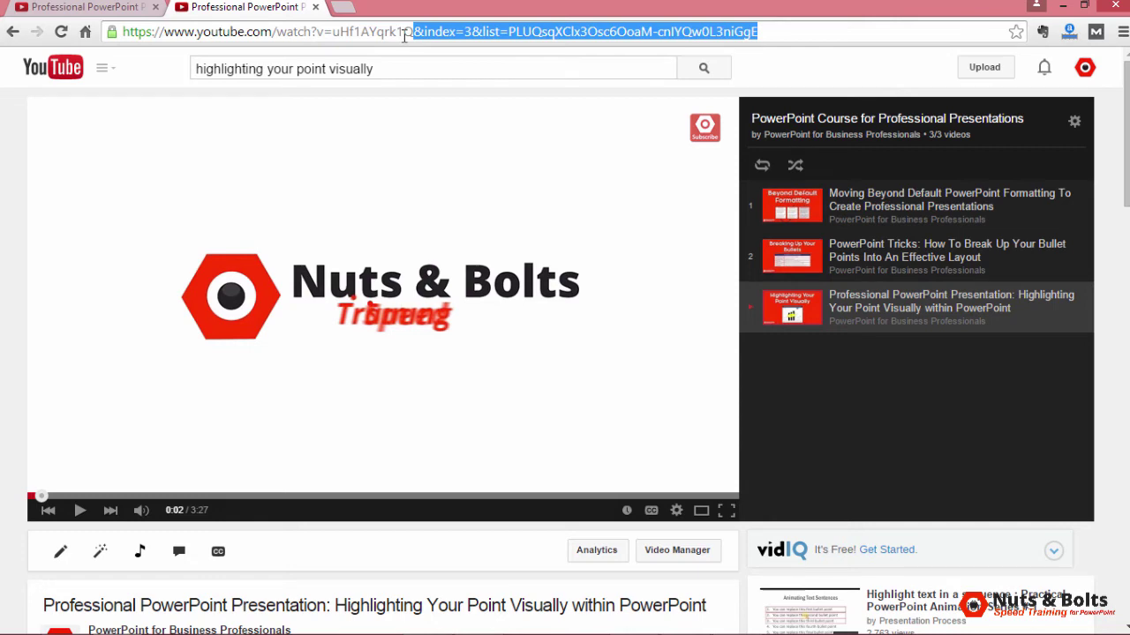
{"action": "left_click", "coordinate": [133, 9]}
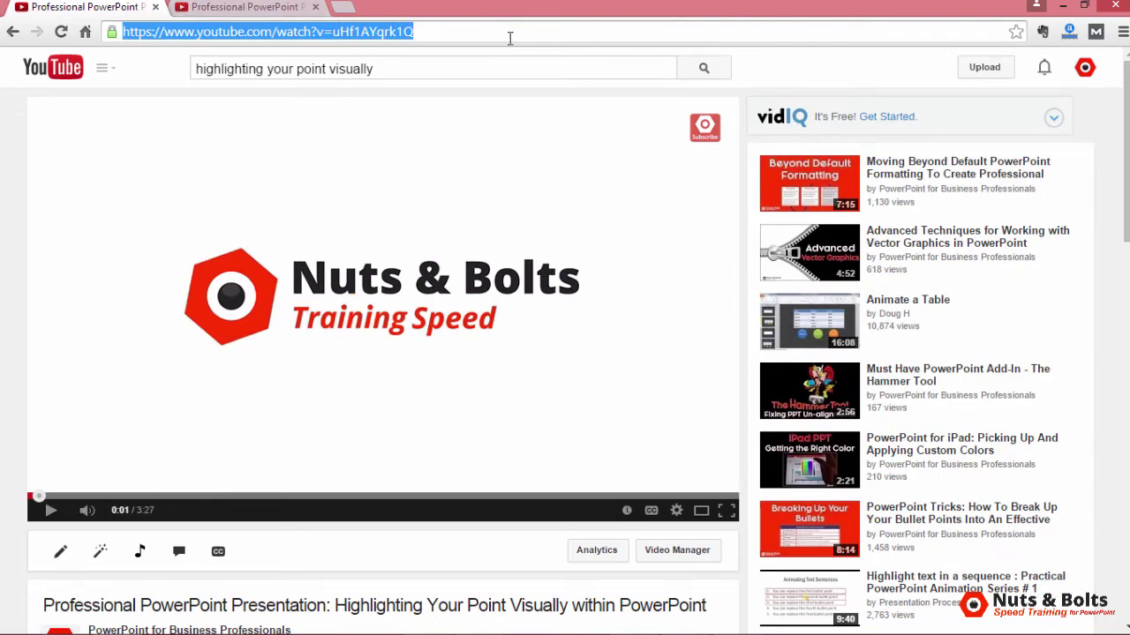
- Switch to PowerPoint and insert the YouTube video from the copied address on slide 3, with Play enabled, at 50% of slide size, centered
{"action": "key", "text": "alt+Tab"}
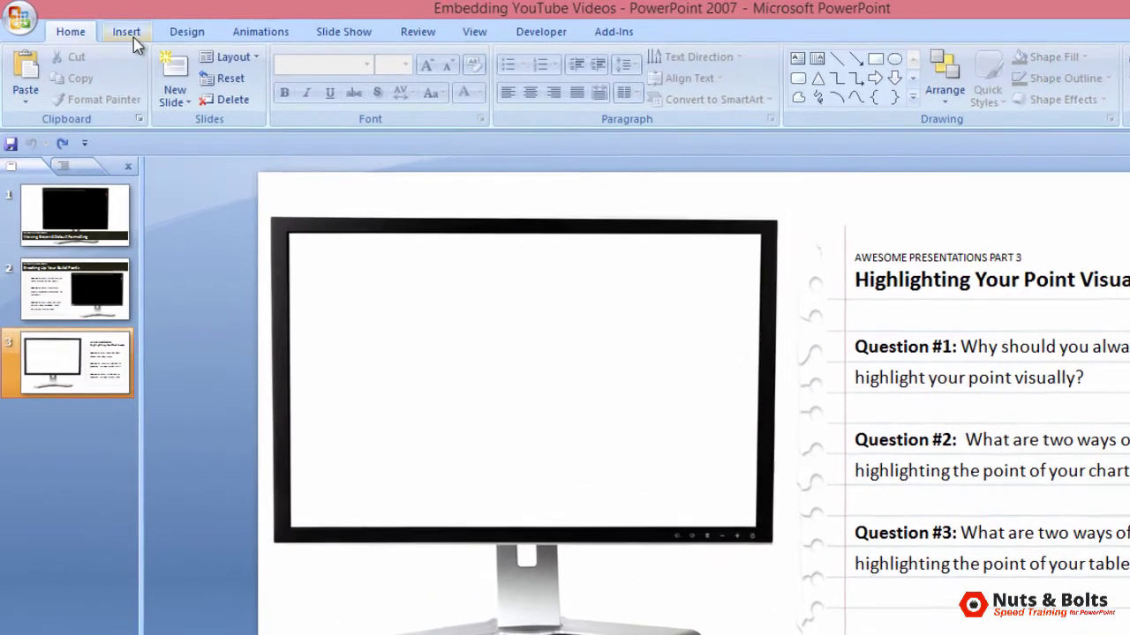
{"action": "left_click", "coordinate": [132, 35]}
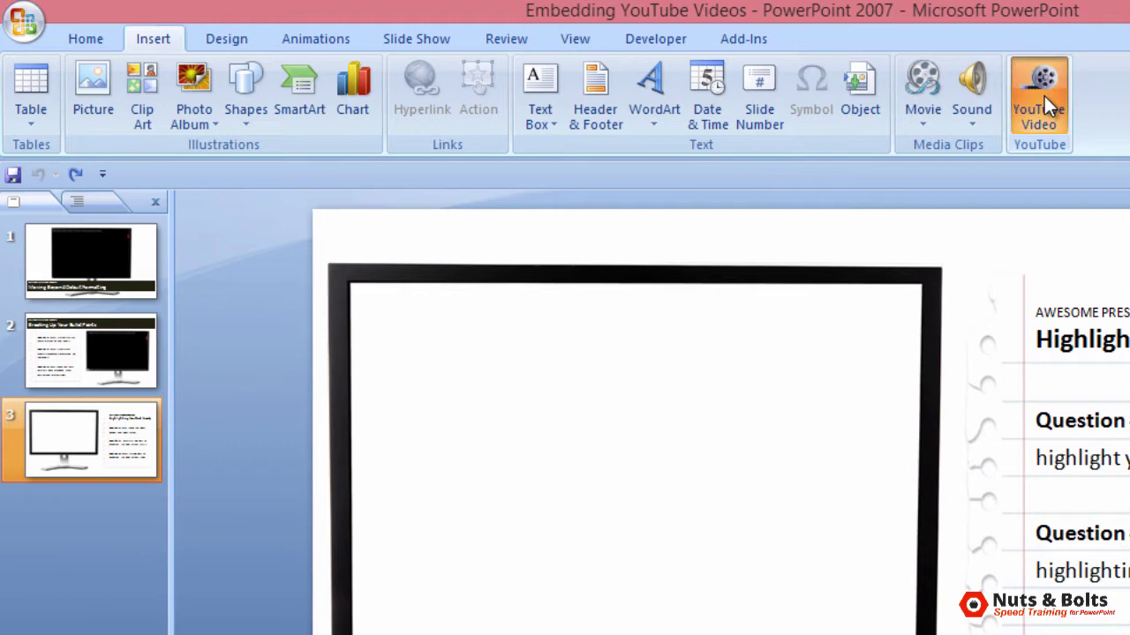
{"action": "left_click", "coordinate": [1044, 97]}
{"action": "left_click", "coordinate": [877, 554]}
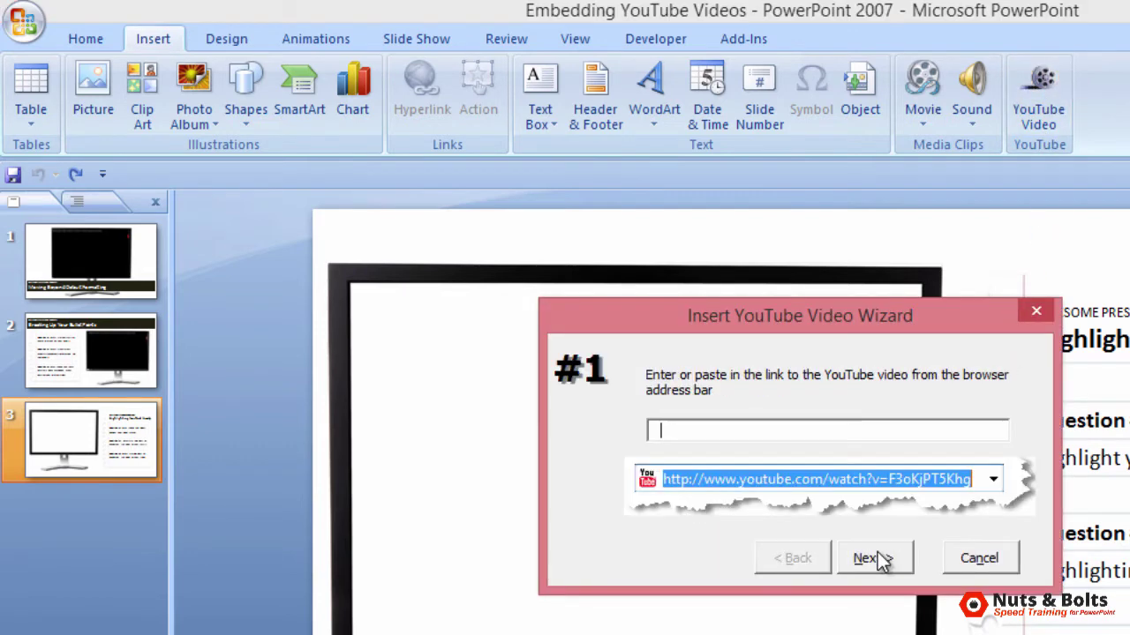
{"action": "key", "text": "ctrl+v"}
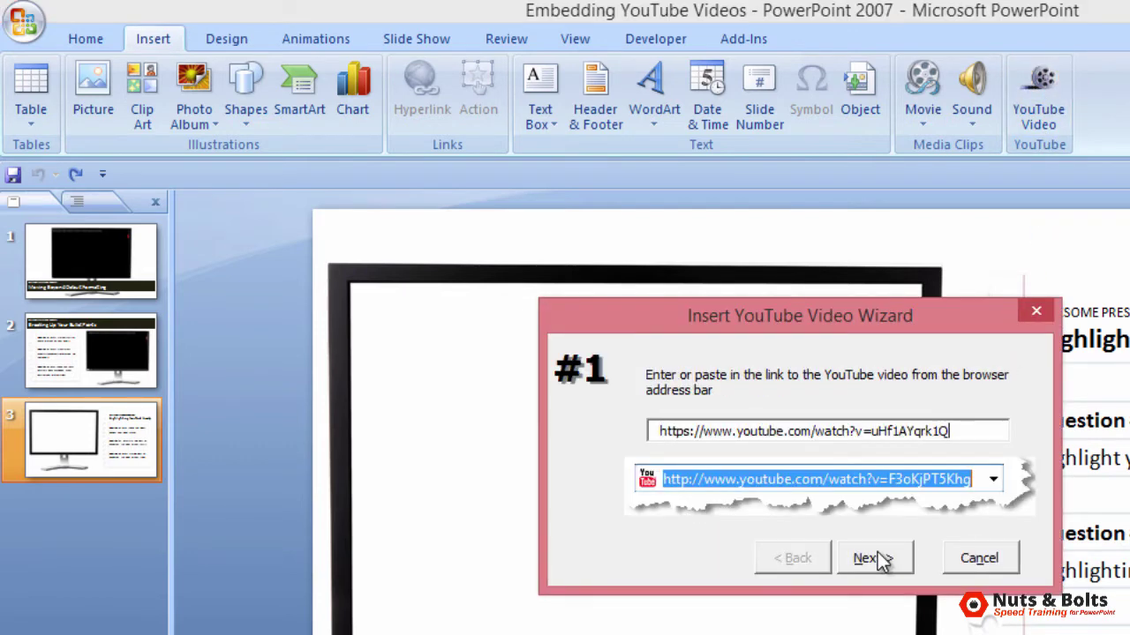
{"action": "left_click", "coordinate": [877, 558]}
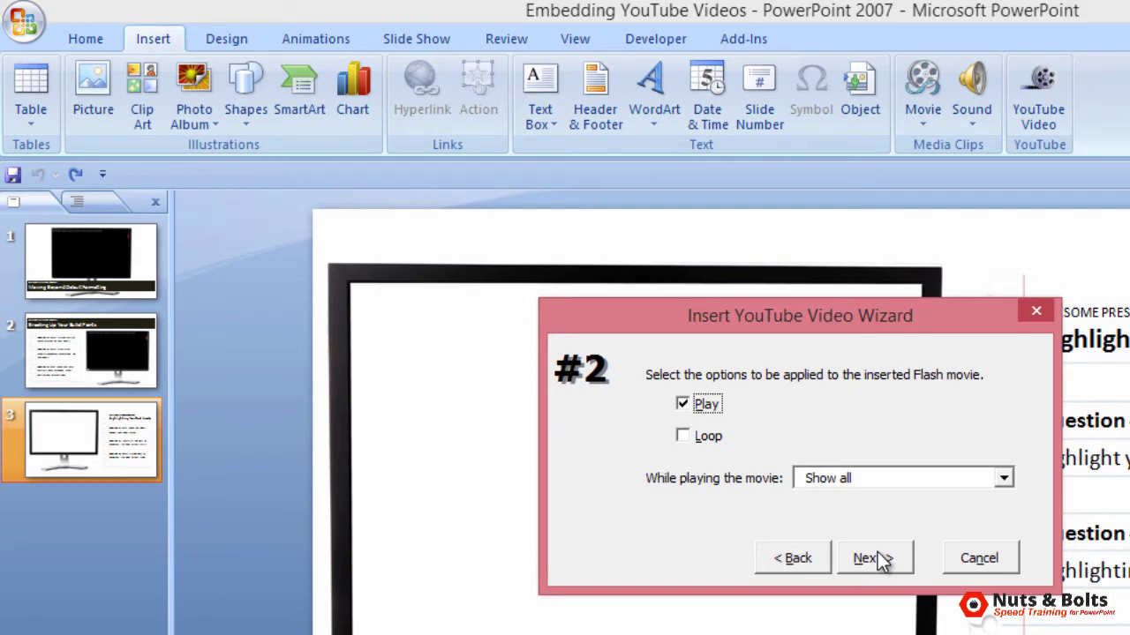
{"action": "left_click", "coordinate": [880, 558]}
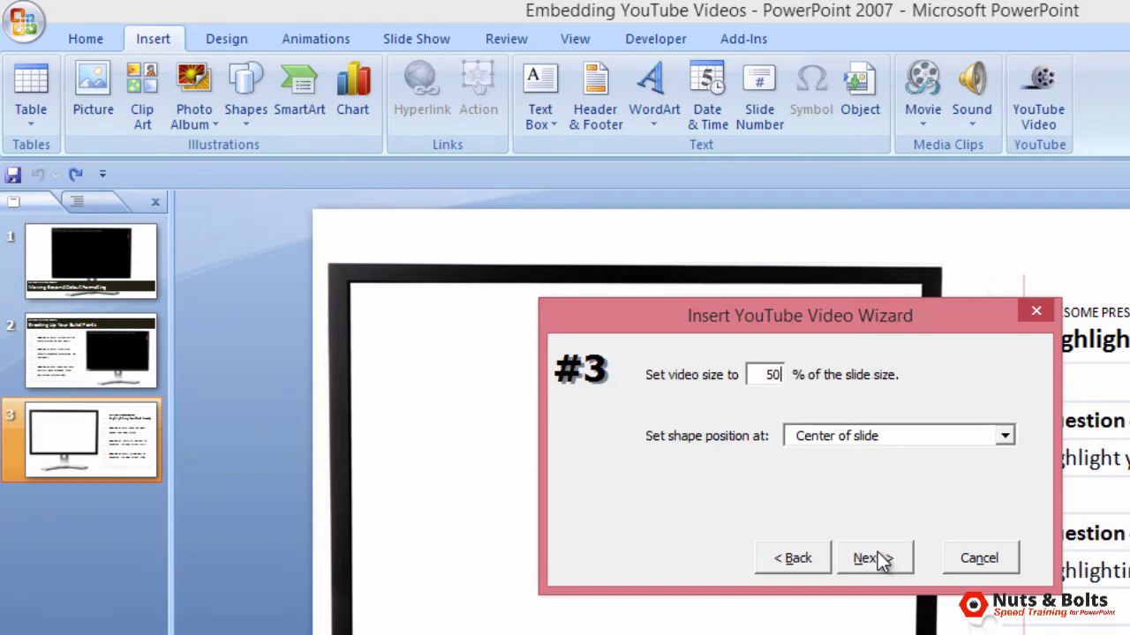
{"action": "left_click", "coordinate": [879, 557]}
{"action": "left_click", "coordinate": [879, 557]}
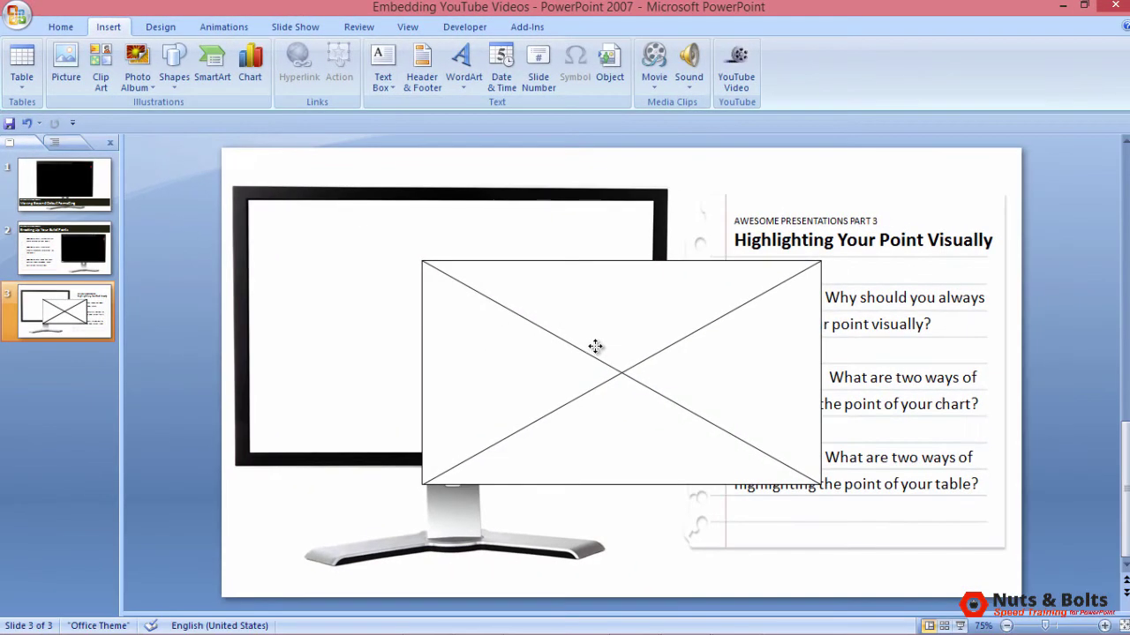
- Move the video placeholder onto the monitor picture and stretch its width and height to cover the monitor's screen, then deselect it
{"action": "left_click_drag", "start_coordinate": [596, 346], "coordinate": [418, 279]}
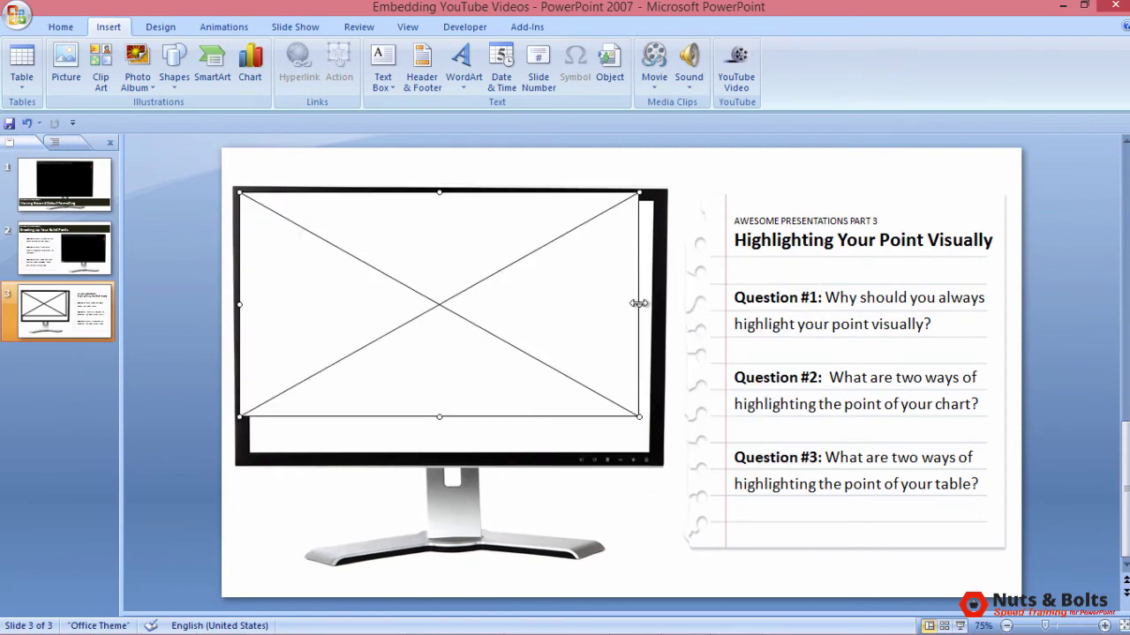
{"action": "left_click_drag", "start_coordinate": [639, 304], "coordinate": [663, 305]}
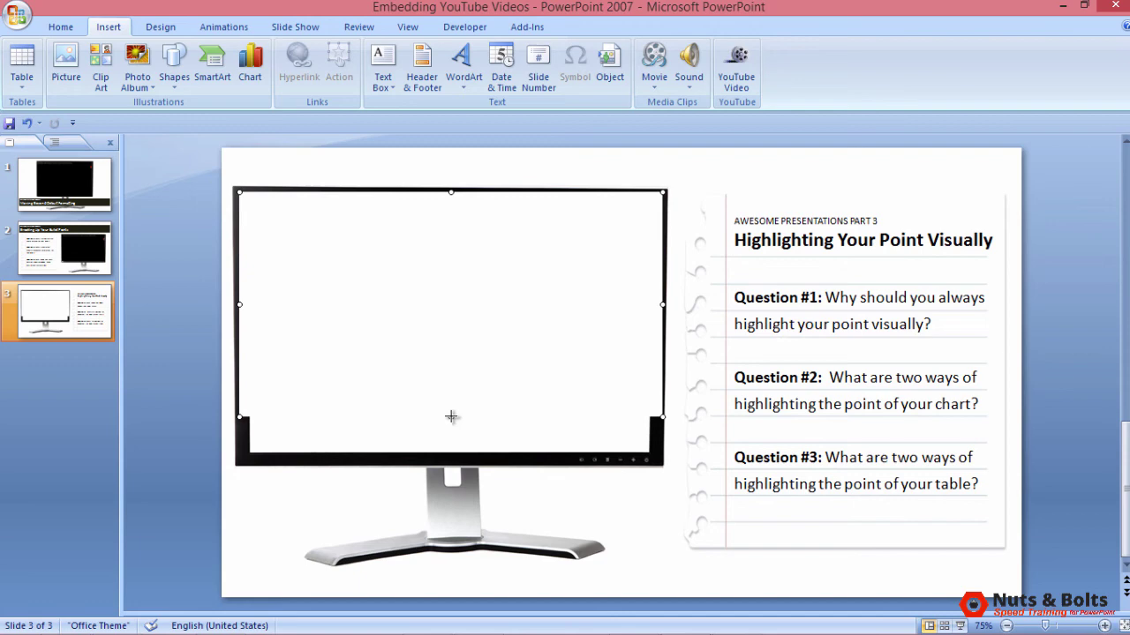
{"action": "left_click_drag", "start_coordinate": [451, 417], "coordinate": [448, 464]}
{"action": "left_click", "coordinate": [1048, 346]}
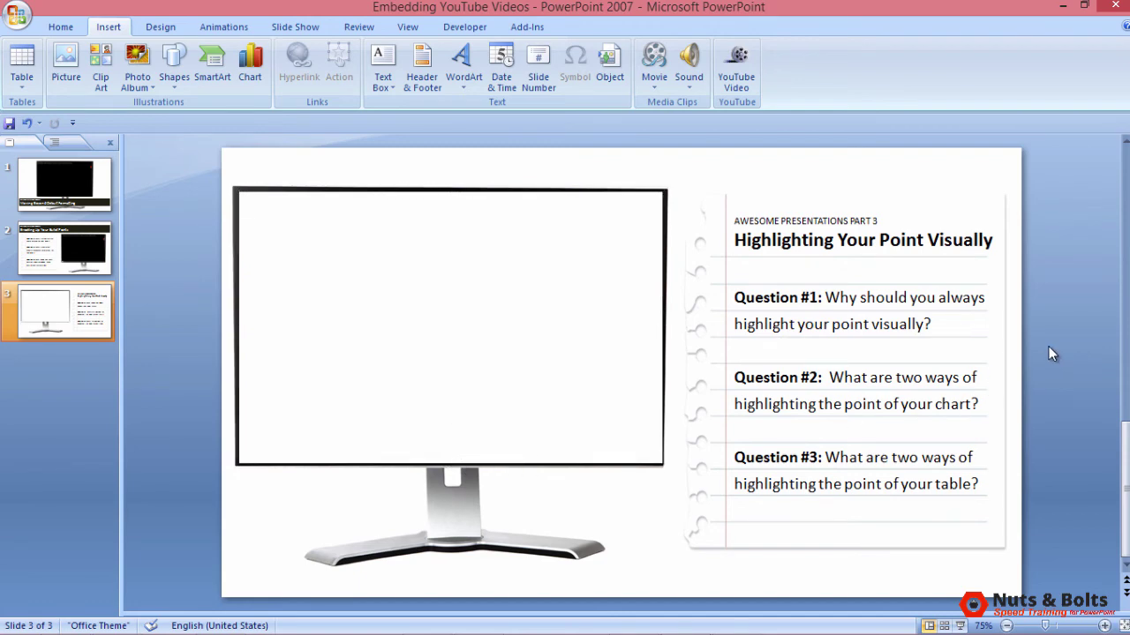
- Run the slide show from slide 3 and start playing the embedded video
{"action": "key", "text": "shift+F5"}
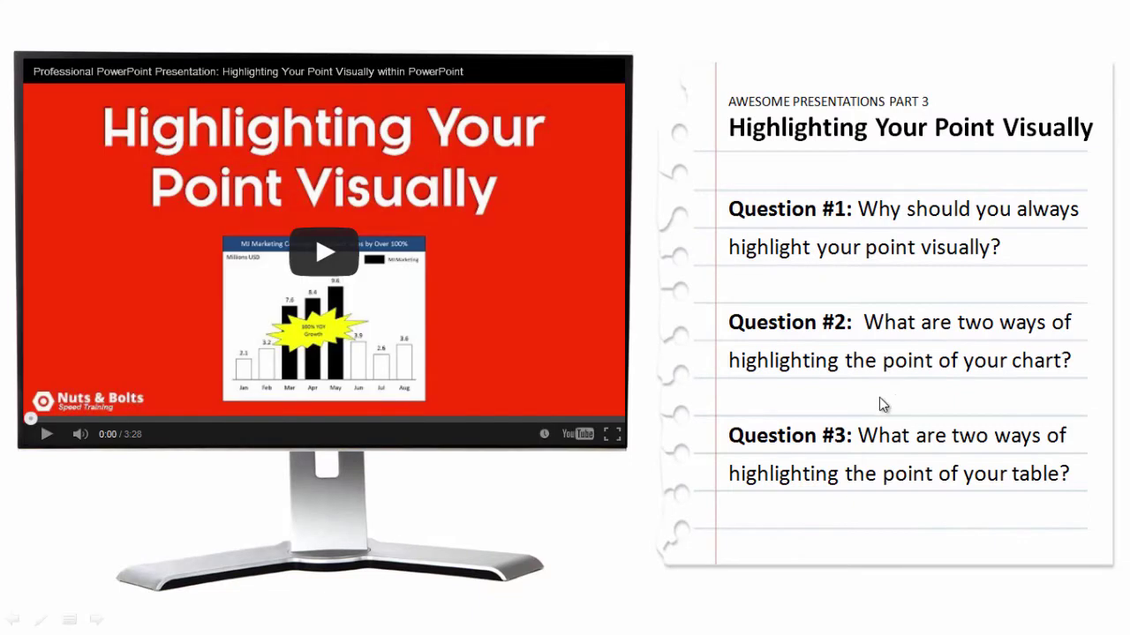
{"action": "left_click", "coordinate": [327, 253]}
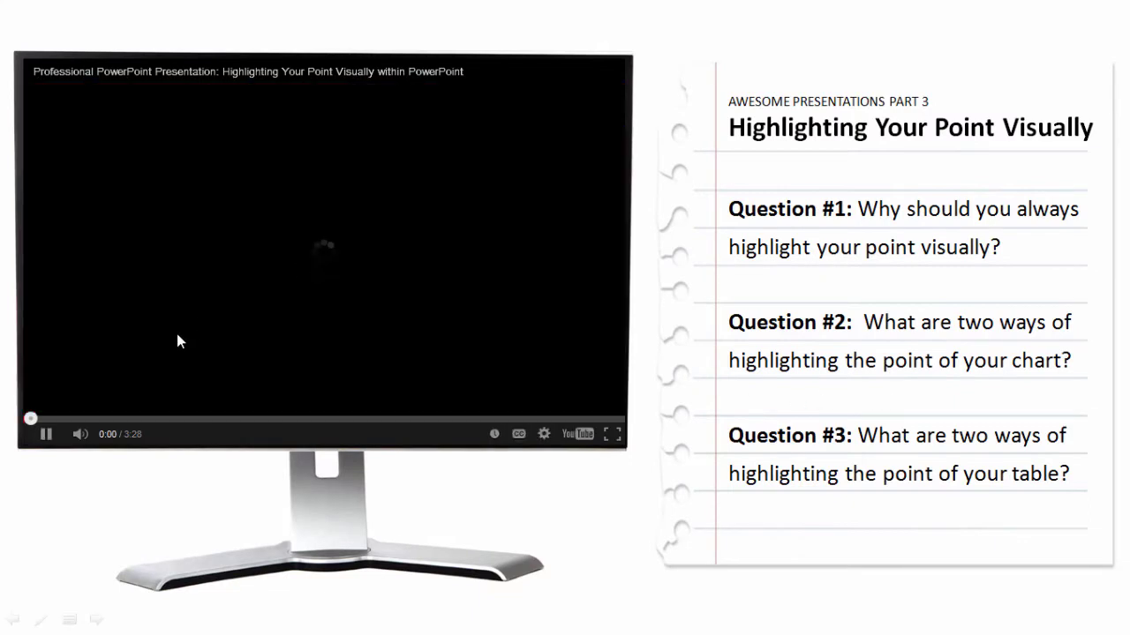